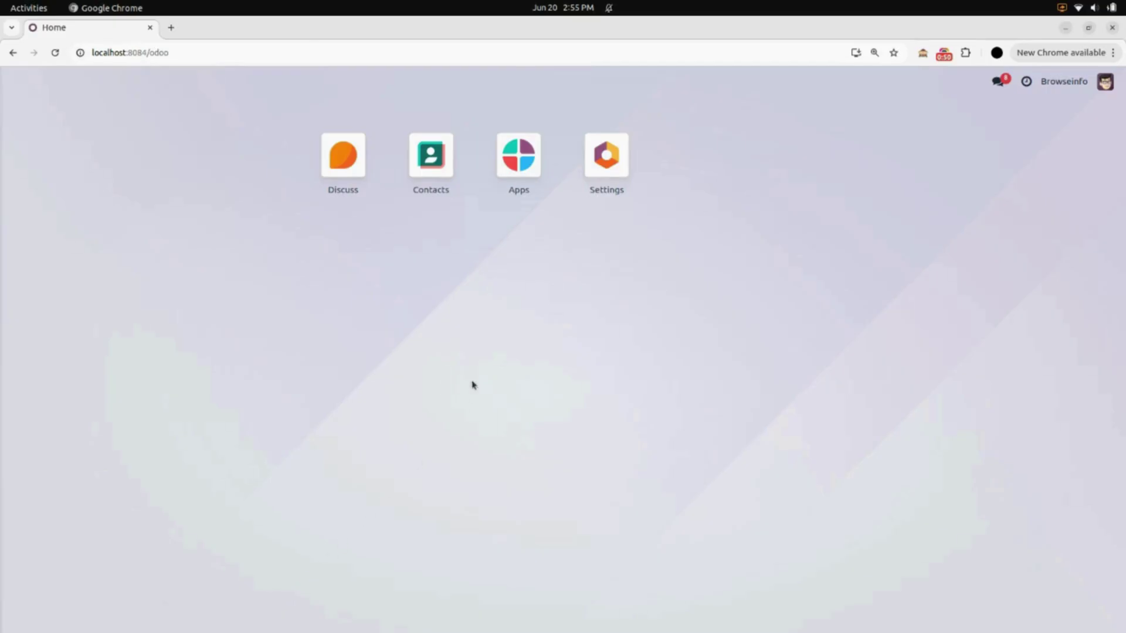
Grant the admin user Access To Odoo API, save, and reload the home screen to show the app
click(612, 158)
click(232, 85)
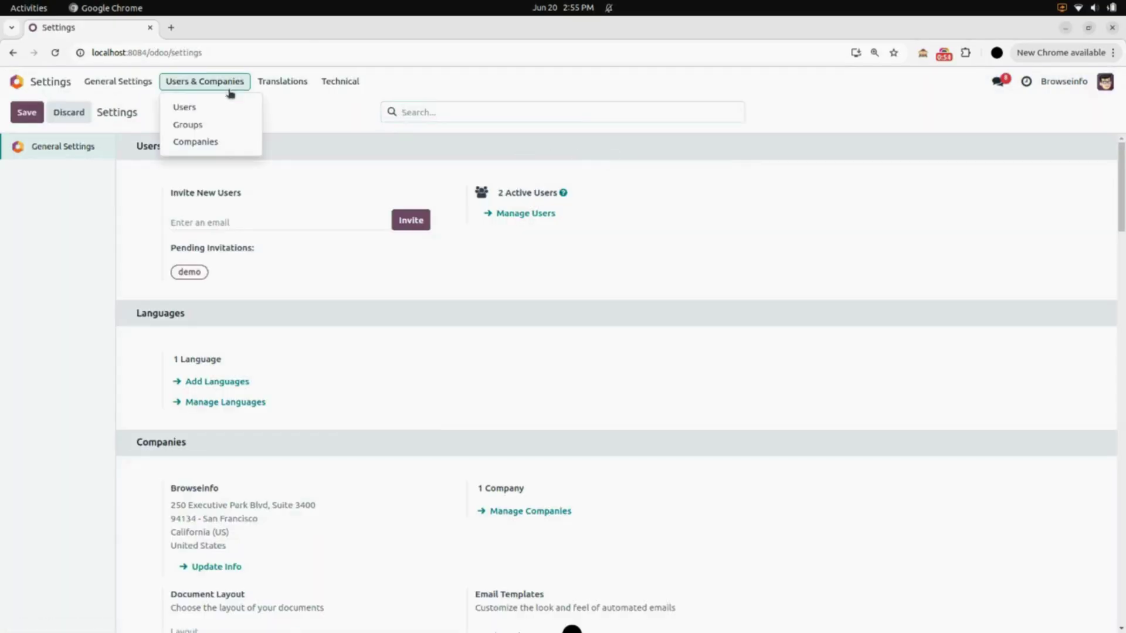
click(221, 112)
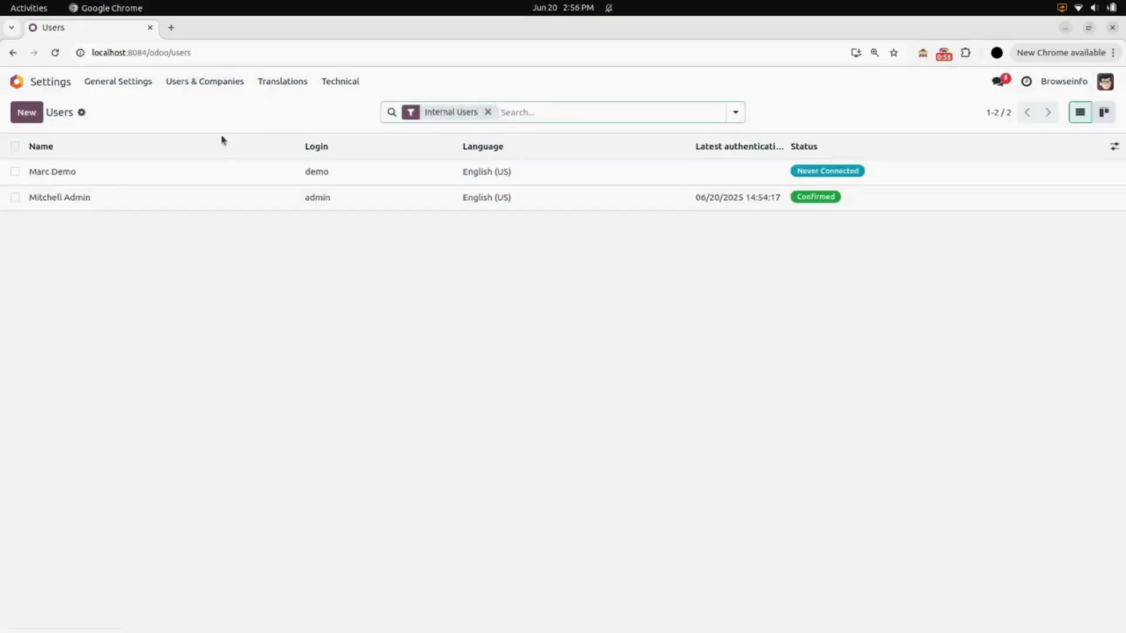
click(120, 205)
scroll(231, 474, down, 2)
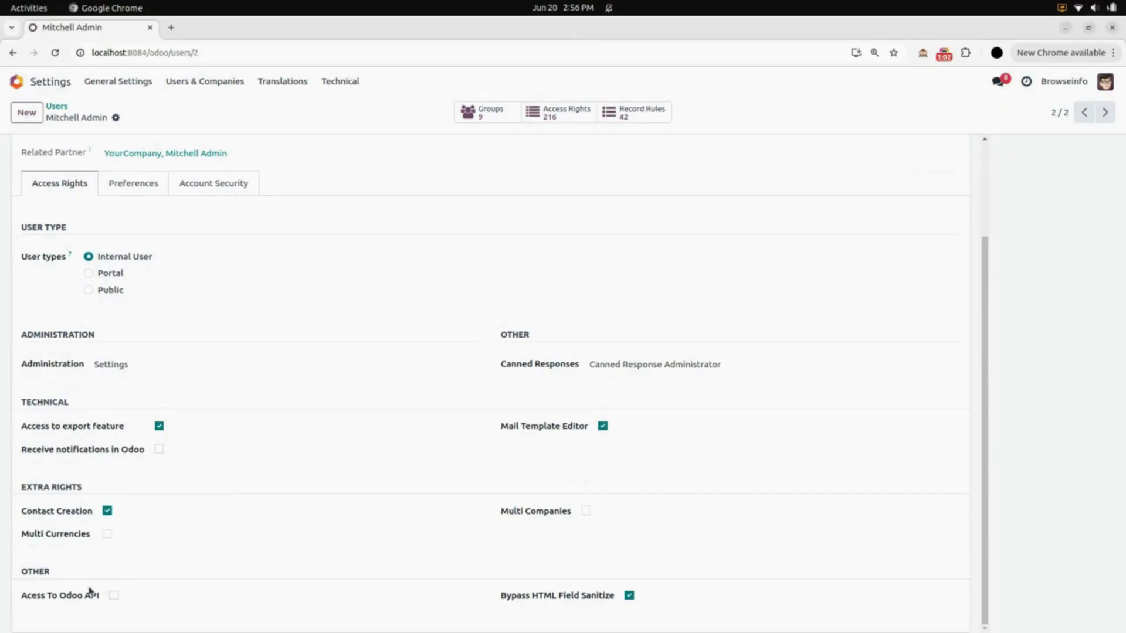
click(113, 596)
click(138, 119)
click(35, 81)
click(56, 52)
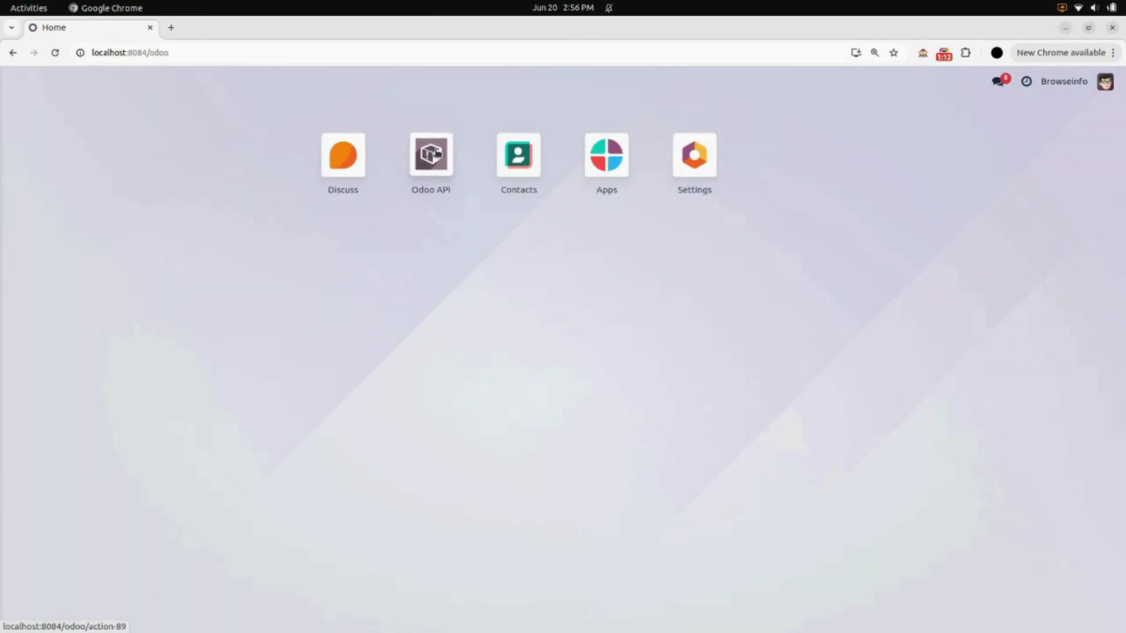
Open the Browseinfo Json API record from the Odoo API app
click(430, 154)
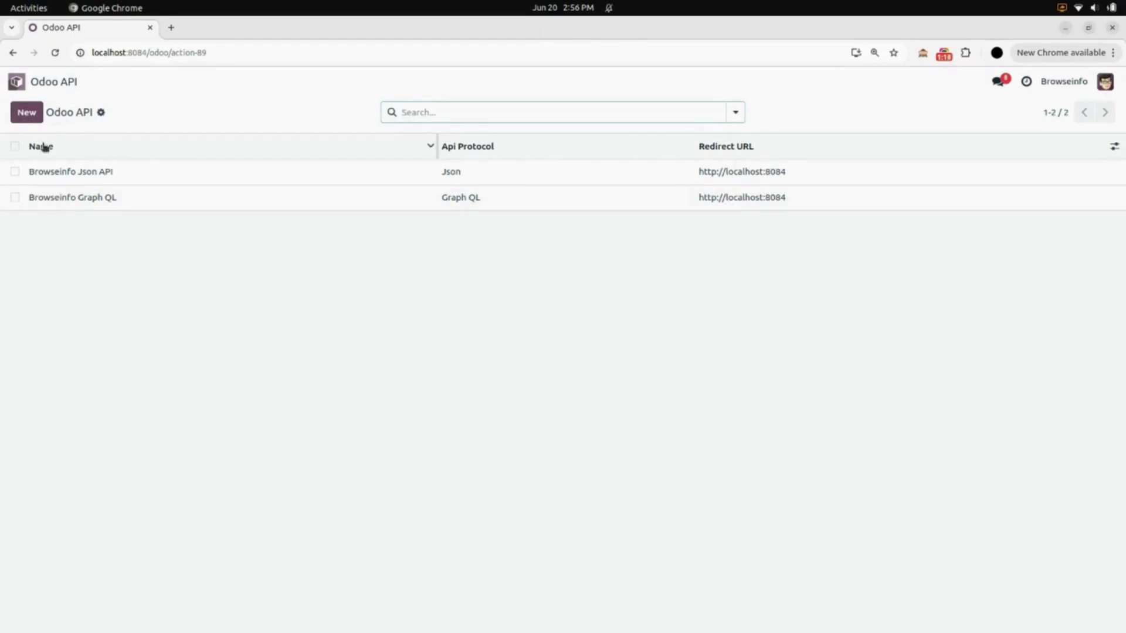
click(94, 173)
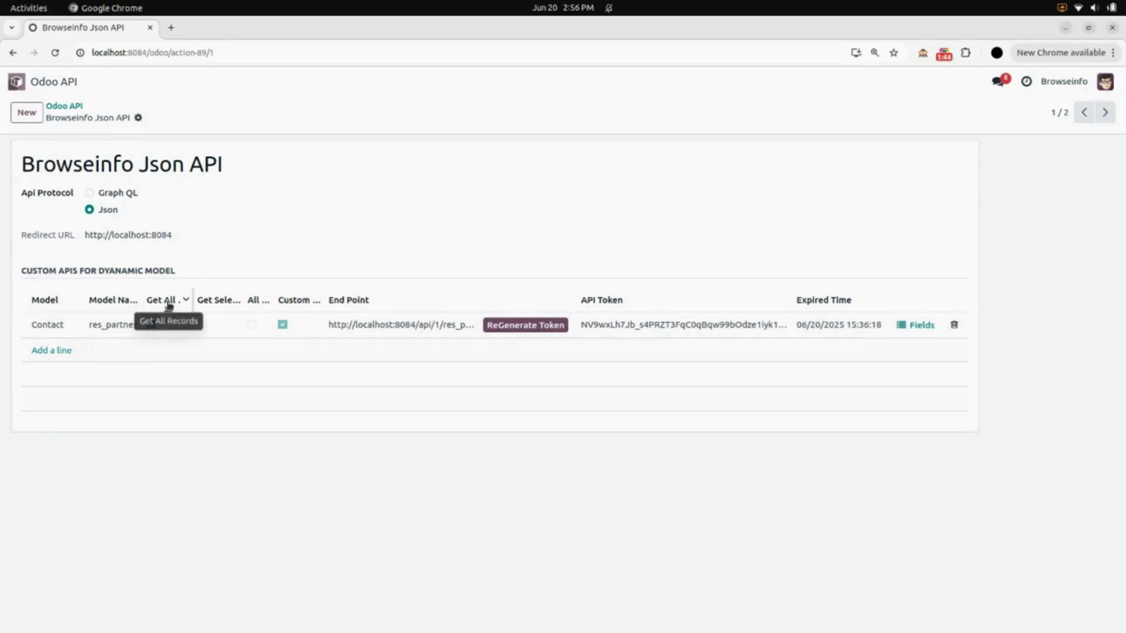
Tick Get All Records and Custom Fields on the Json API's Contact line
click(152, 324)
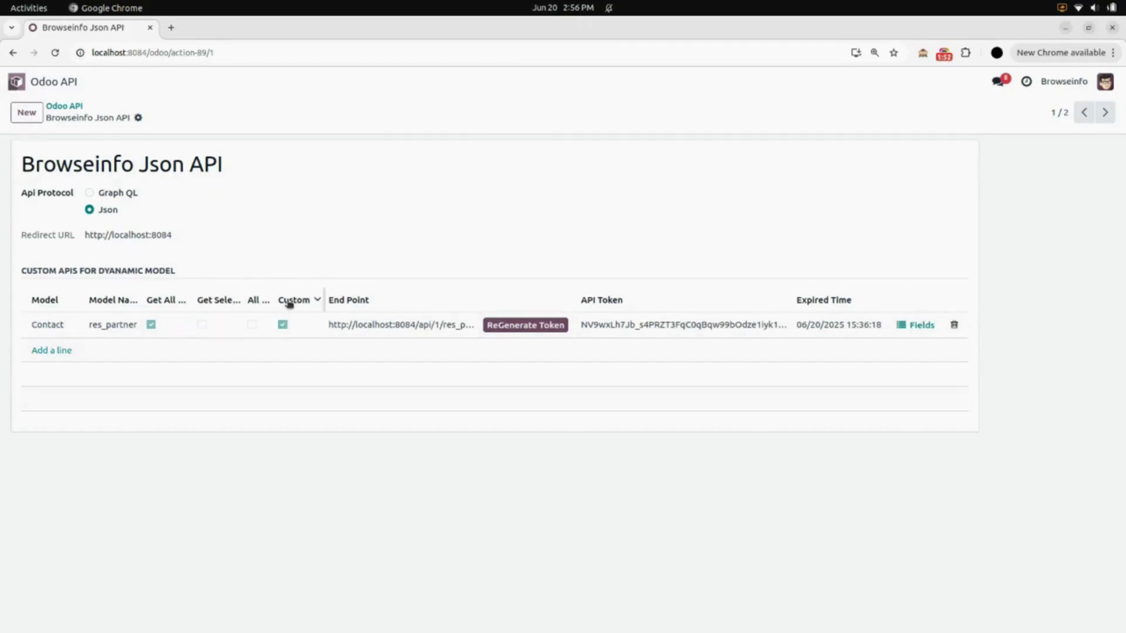
click(282, 325)
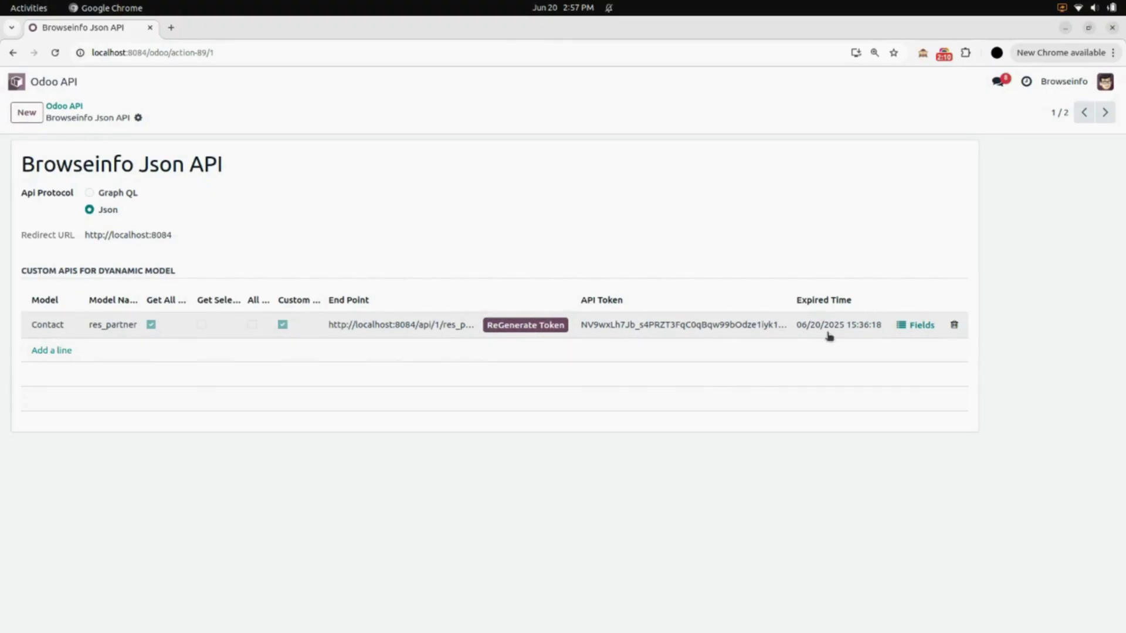
click(919, 326)
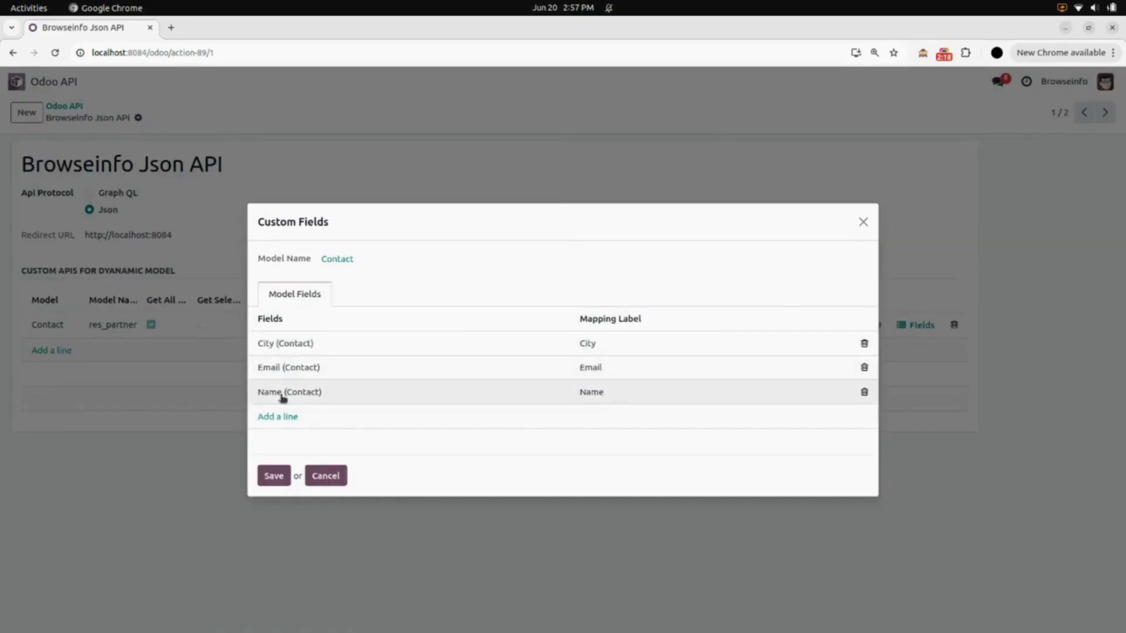
click(278, 416)
click(281, 404)
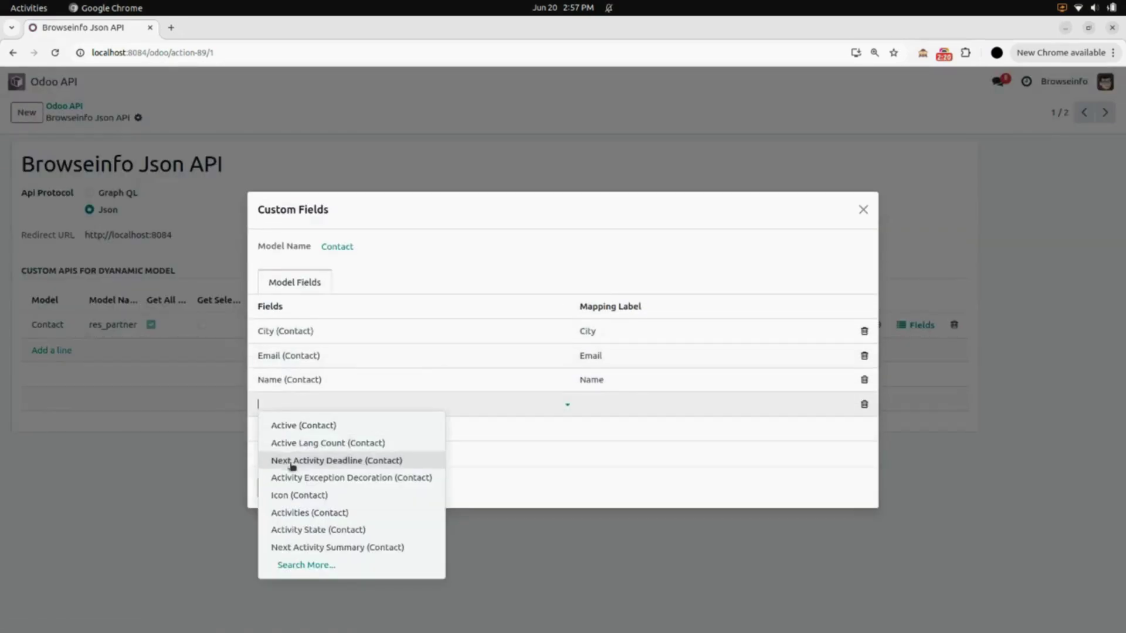
click(540, 561)
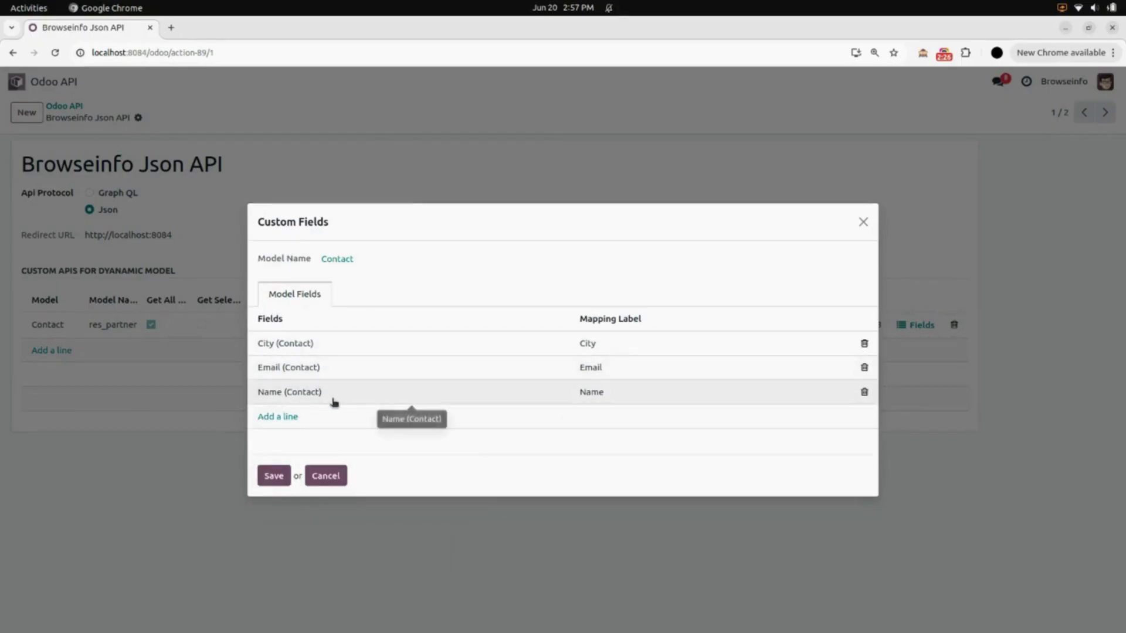
click(861, 224)
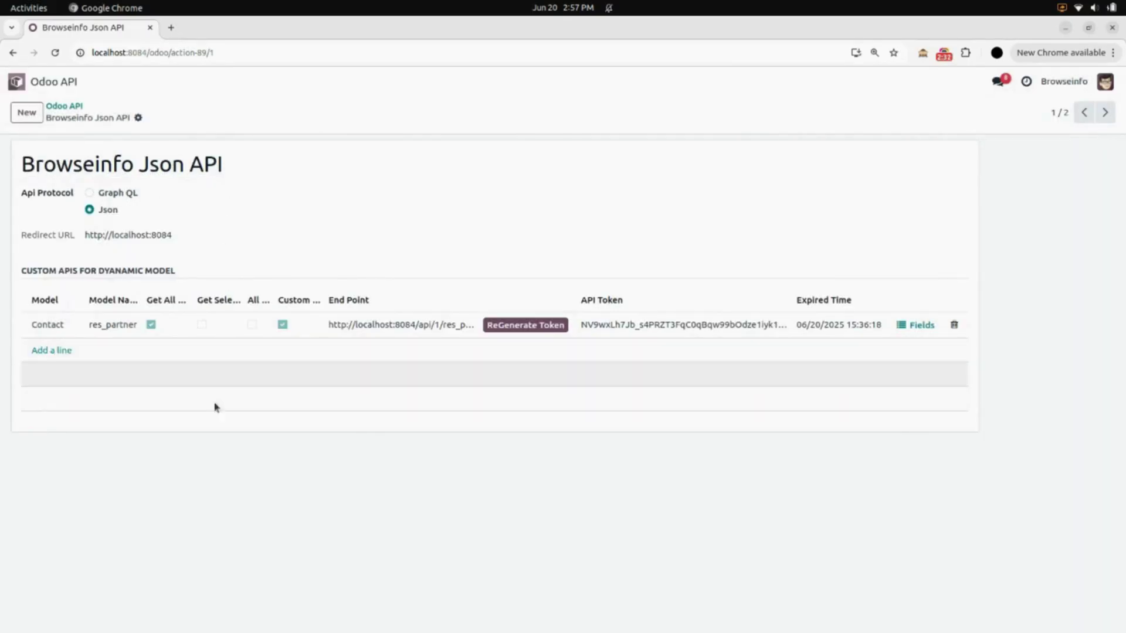
Open the saved GET res_partner request in Postman
click(344, 616)
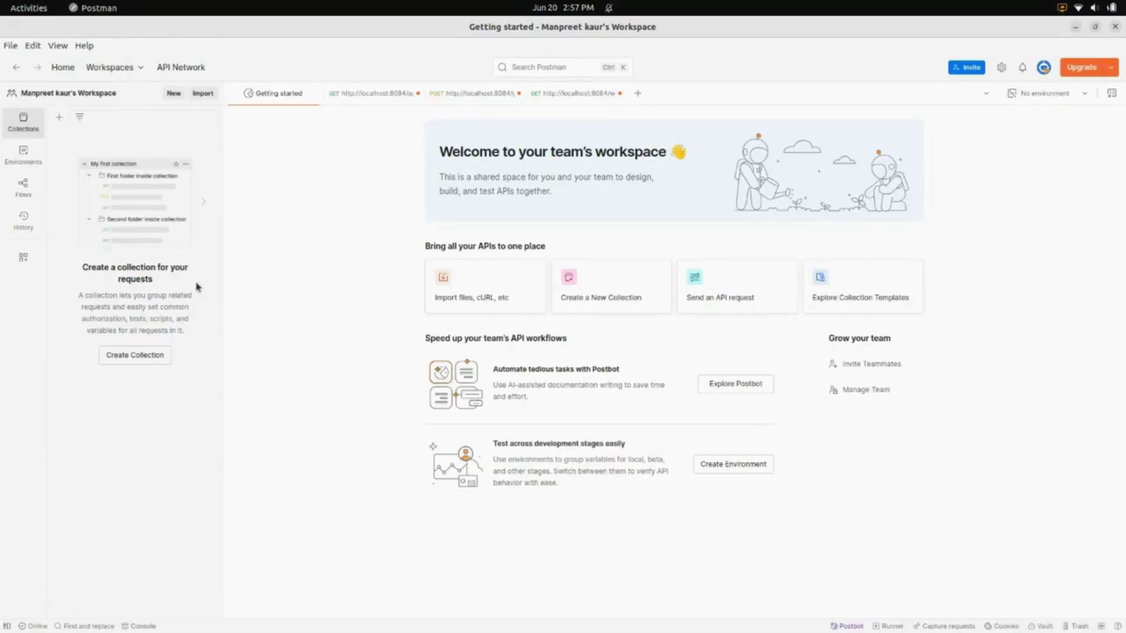
click(365, 95)
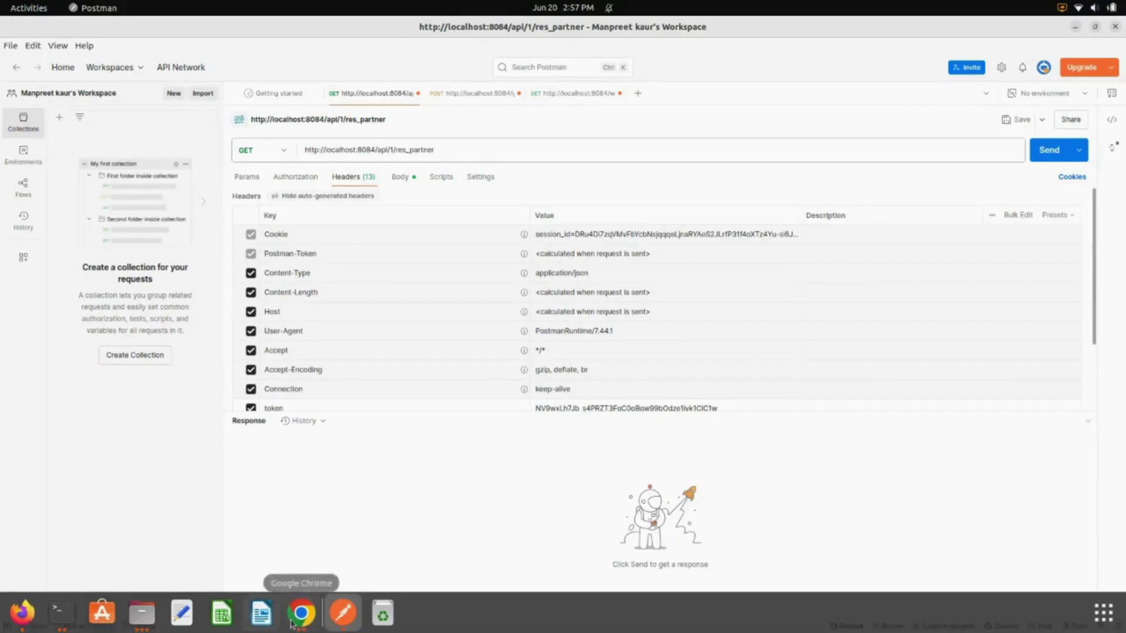
click(294, 621)
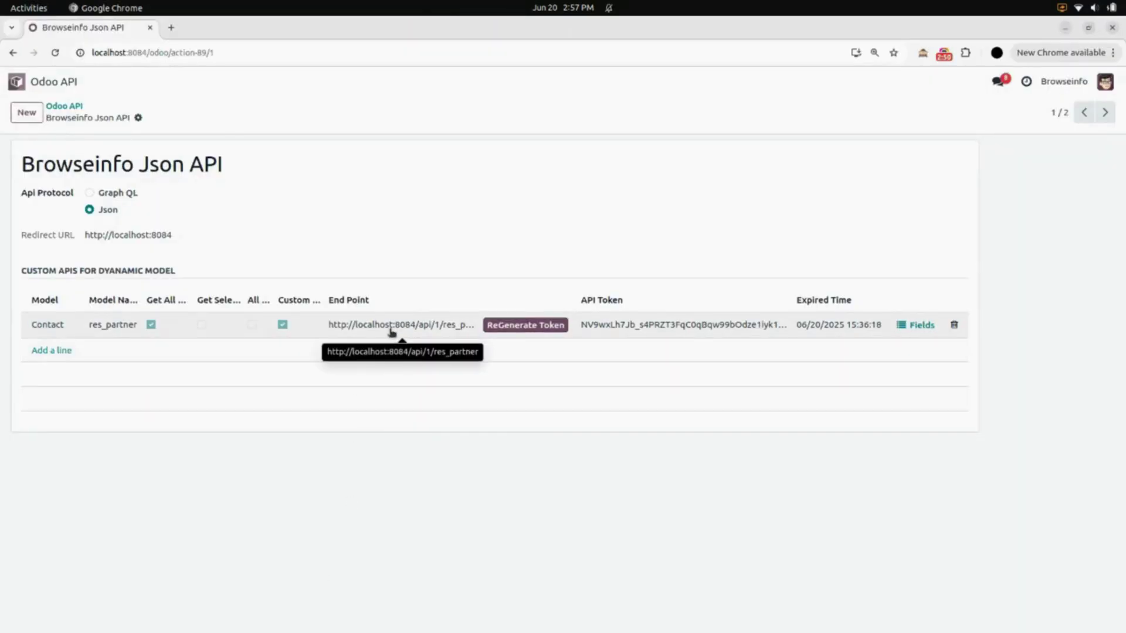
mouse_move(411, 630)
click(343, 626)
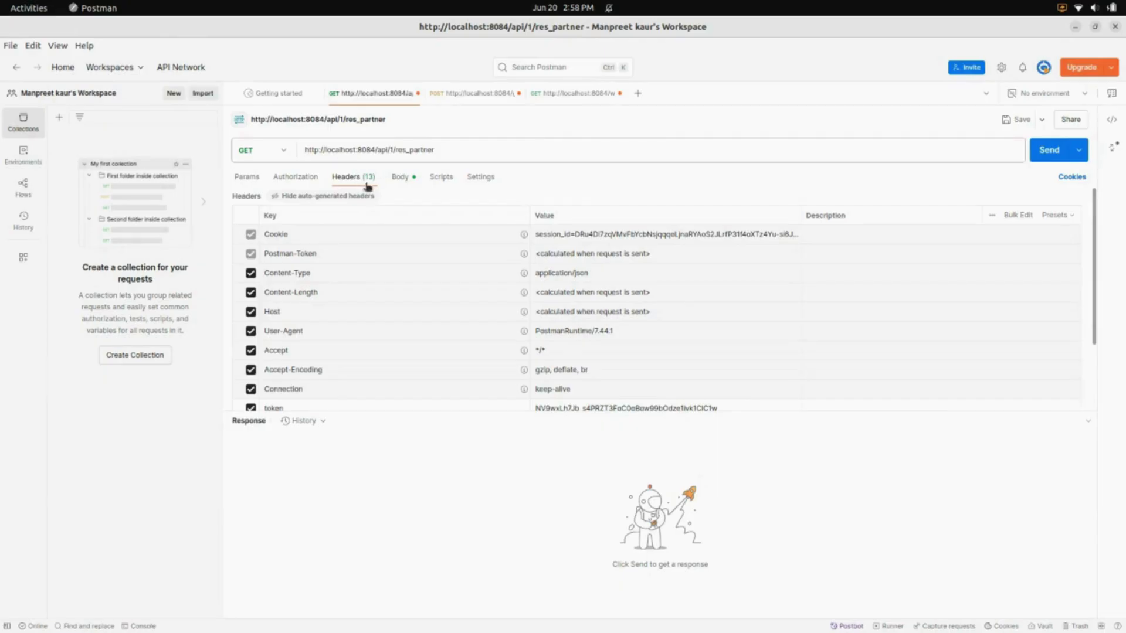
Check the request's token, username, password and model headers against the Odoo API token
scroll(323, 296, down, 3)
scroll(324, 296, down, 1)
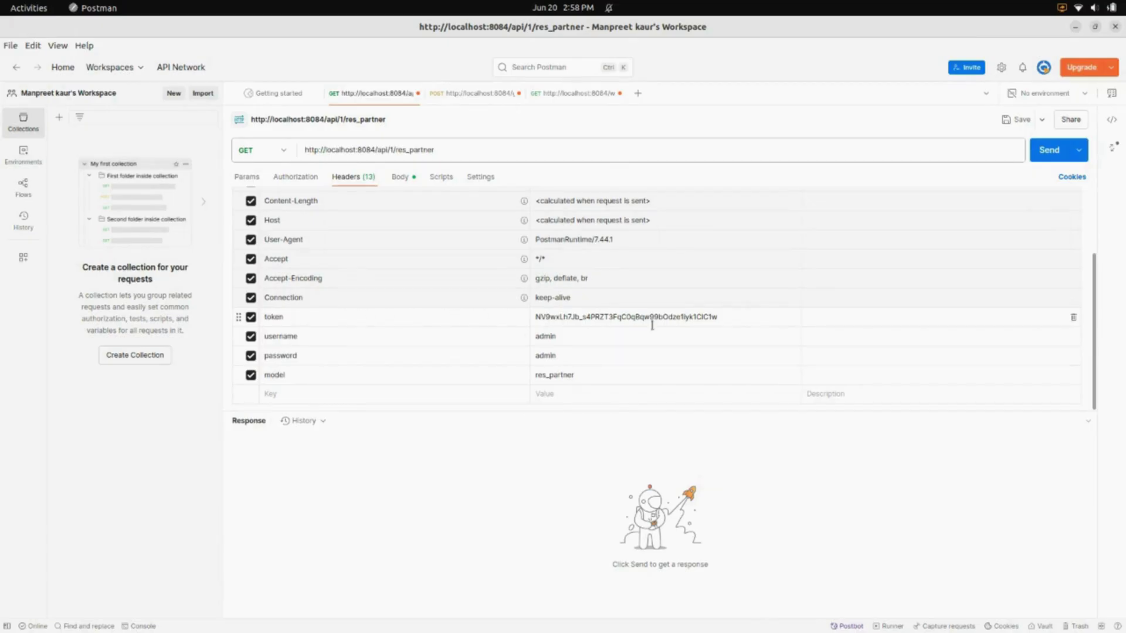
click(300, 621)
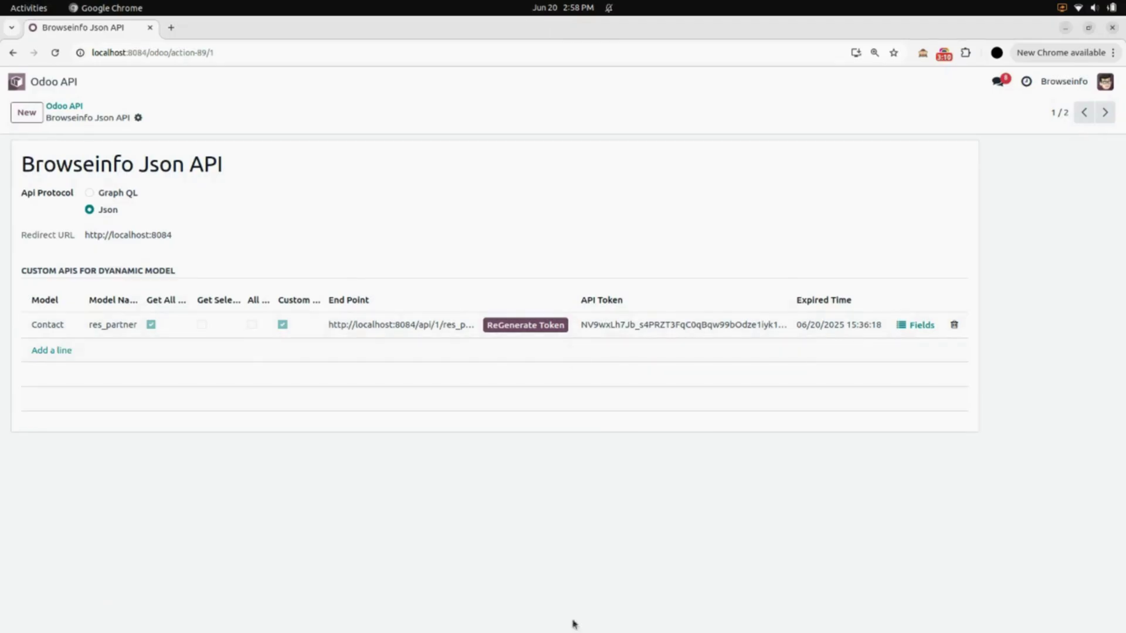
mouse_move(403, 620)
click(356, 613)
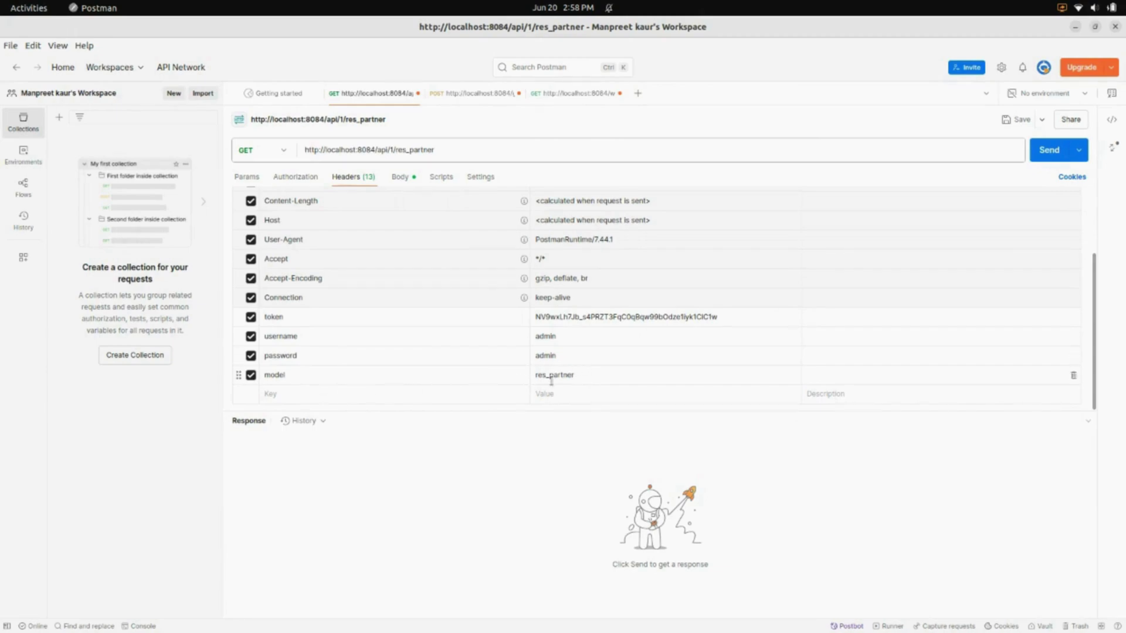
scroll(474, 338, up, 3)
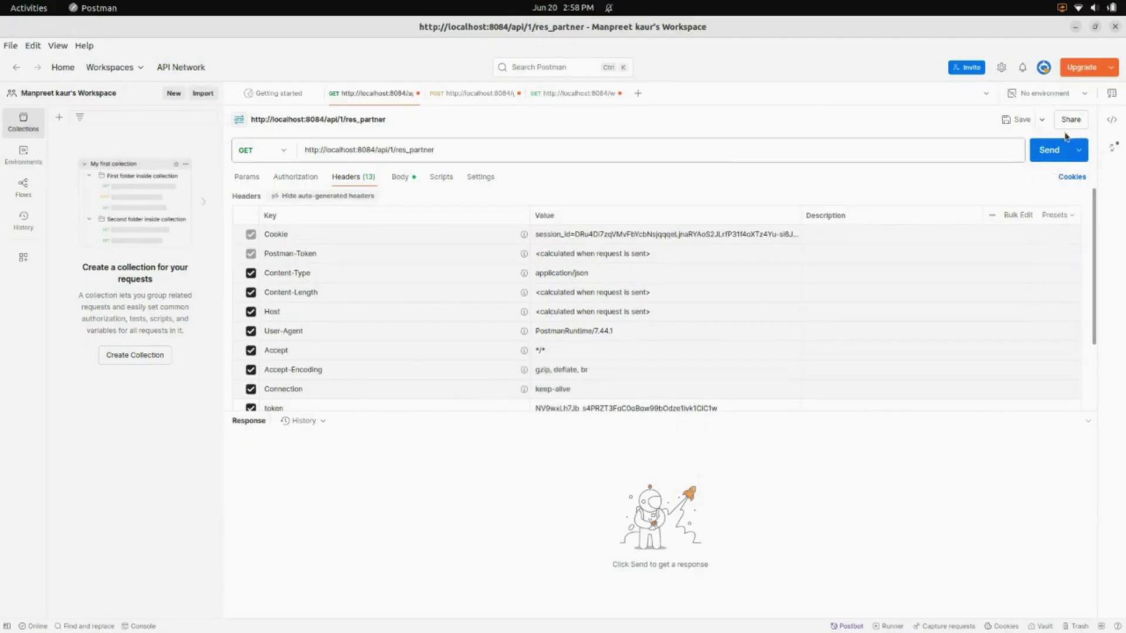
Send the GET res_partner request, get 200 OK contact data, and return to Odoo
click(1049, 151)
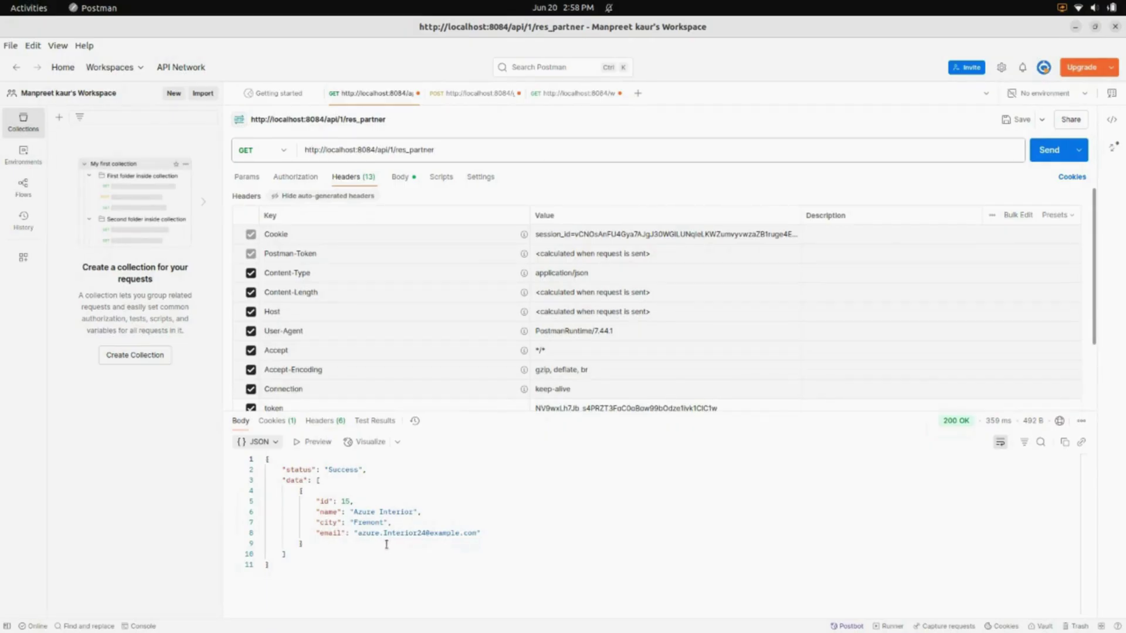
click(306, 616)
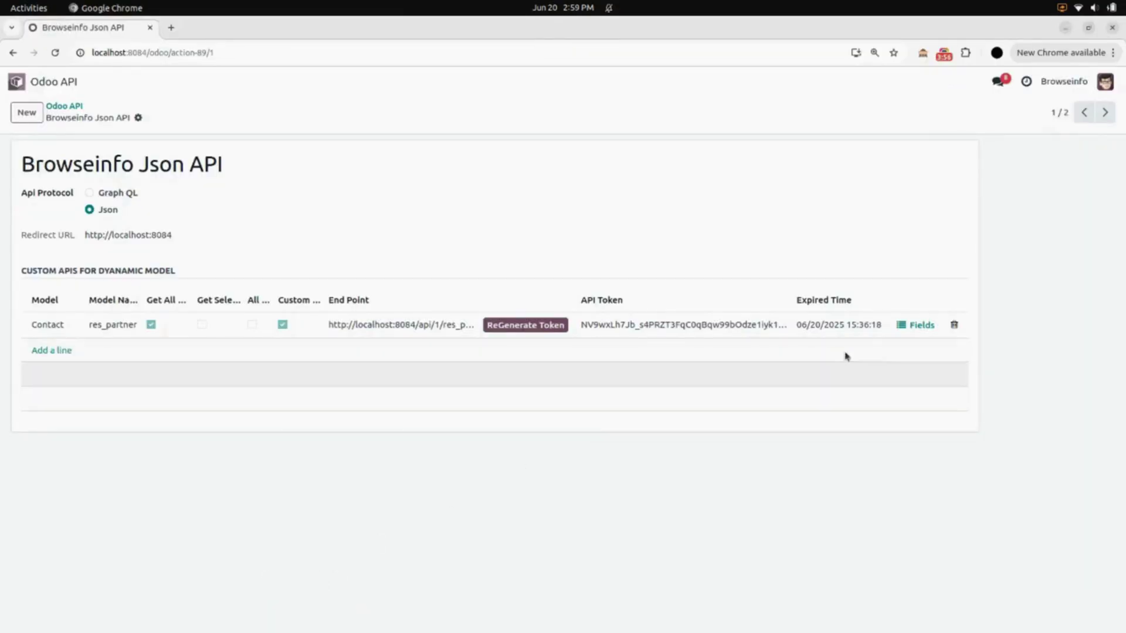
click(921, 325)
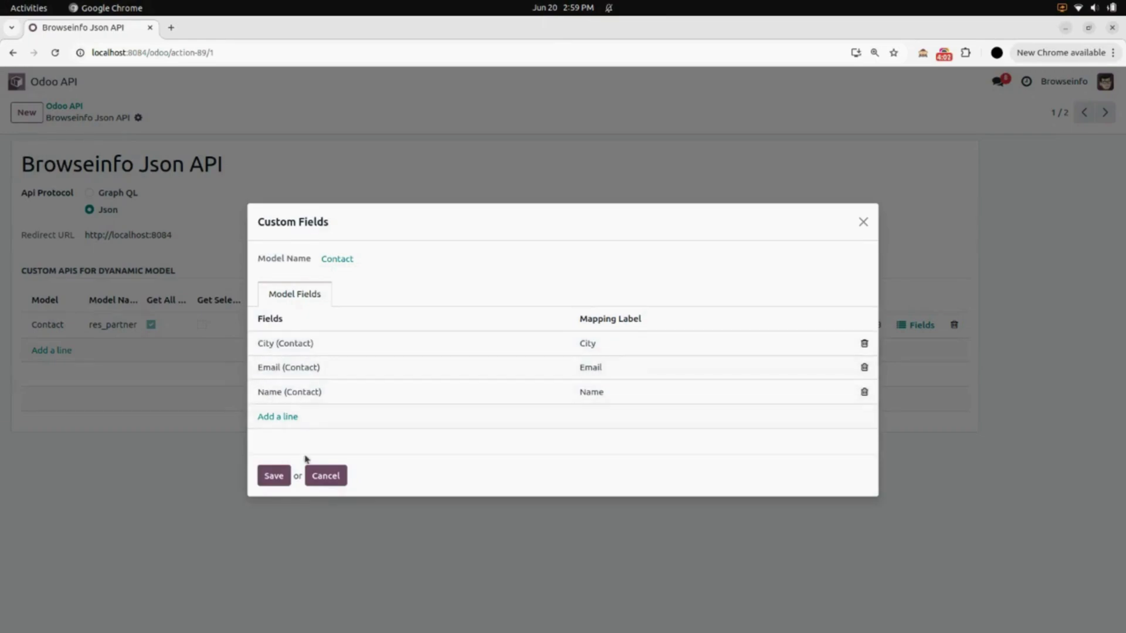
click(310, 479)
click(342, 617)
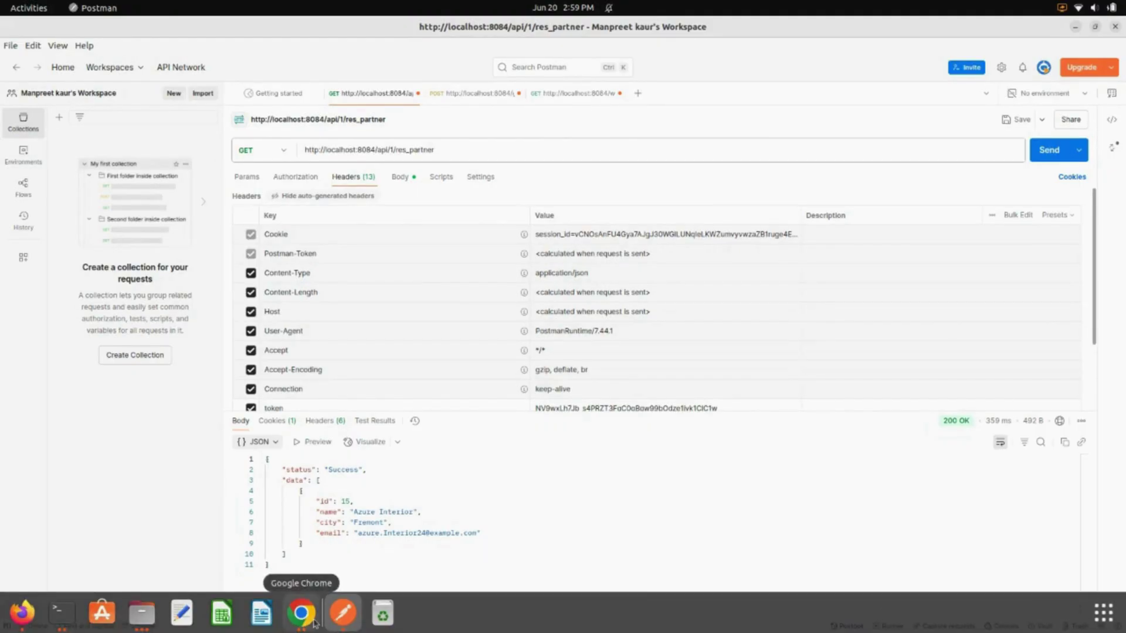
click(302, 613)
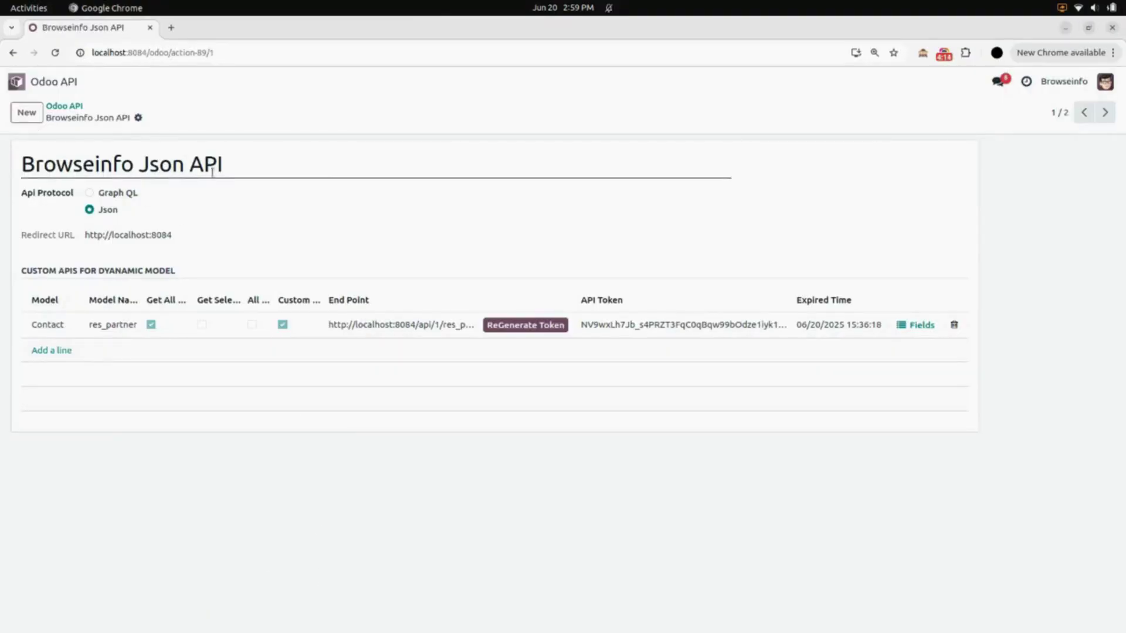
Page to record 2/2, Browseinfo Graph QL, with its graphql/2/res_partner Contact endpoint
click(1105, 112)
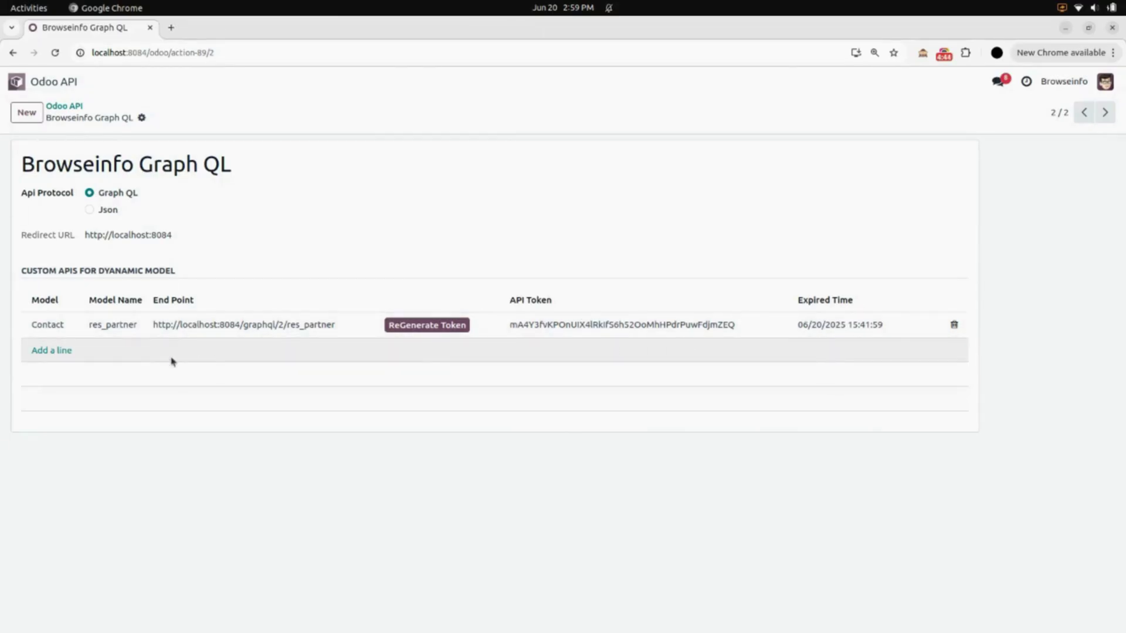
Open the graphql/2/res_partner request in Postman and keep its method as POST
mouse_move(165, 628)
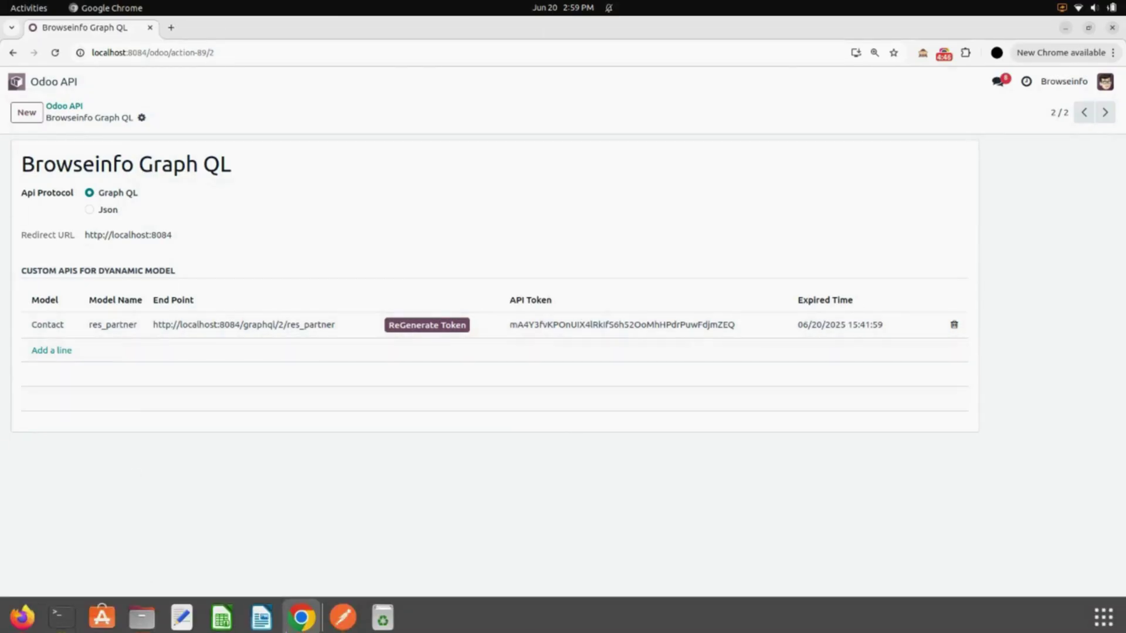
click(343, 612)
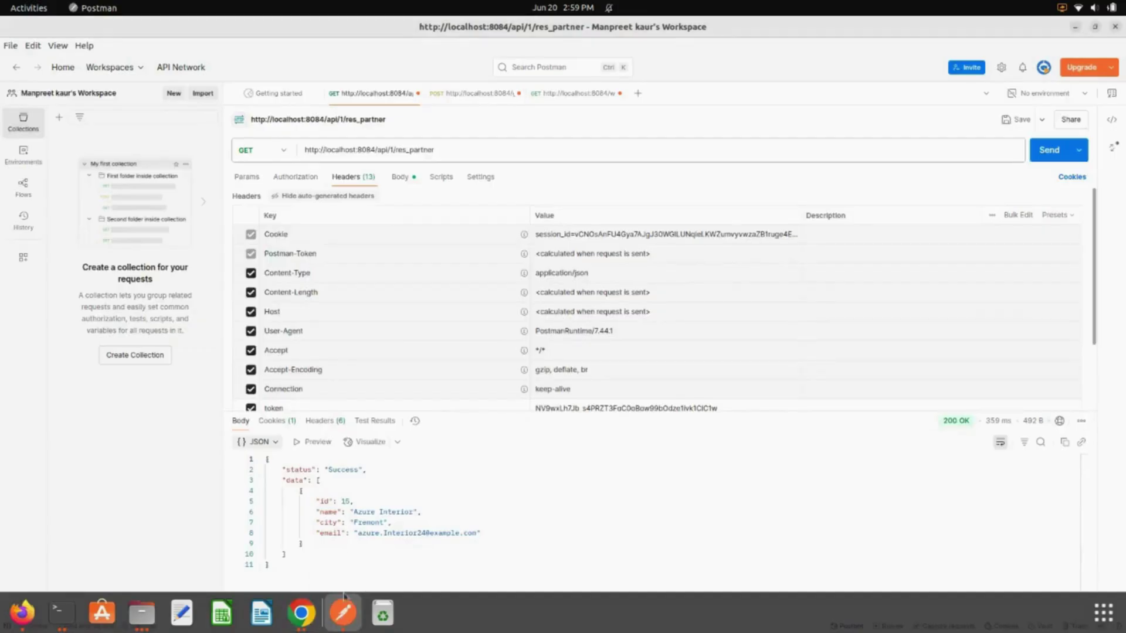
click(449, 98)
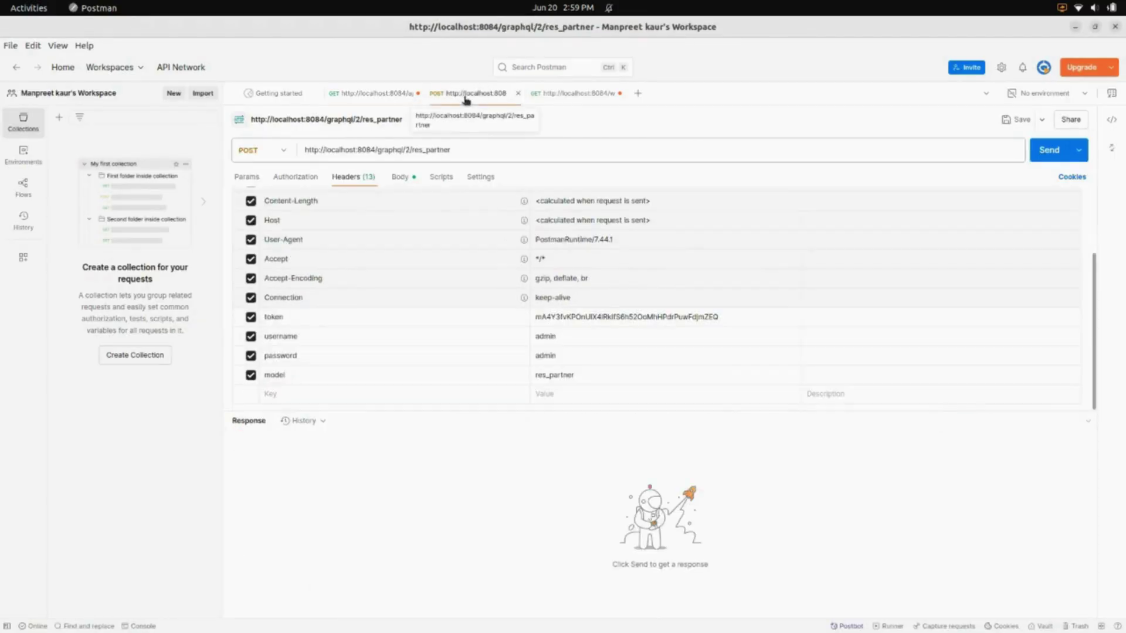
click(277, 154)
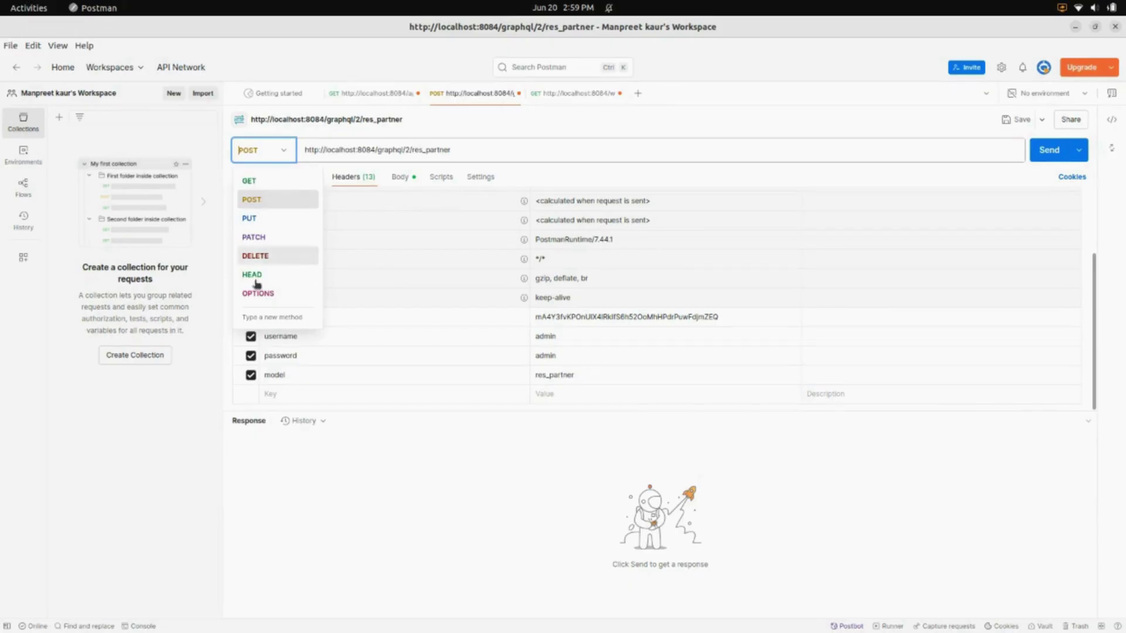
click(265, 513)
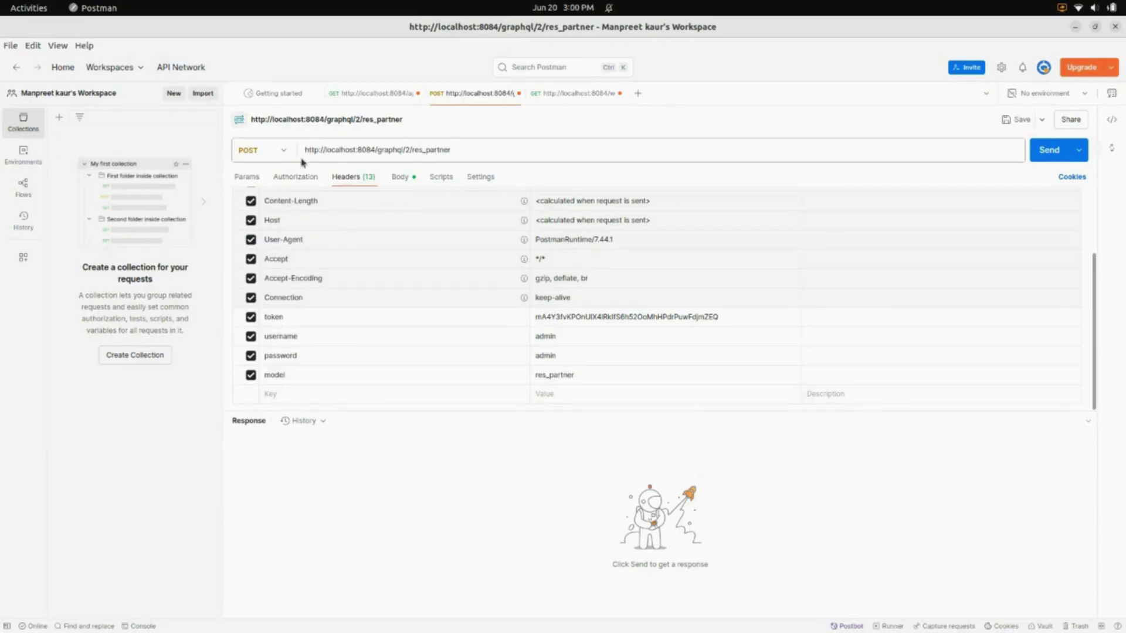
Compare the request's endpoint and token with the Graph QL record in Odoo
click(301, 613)
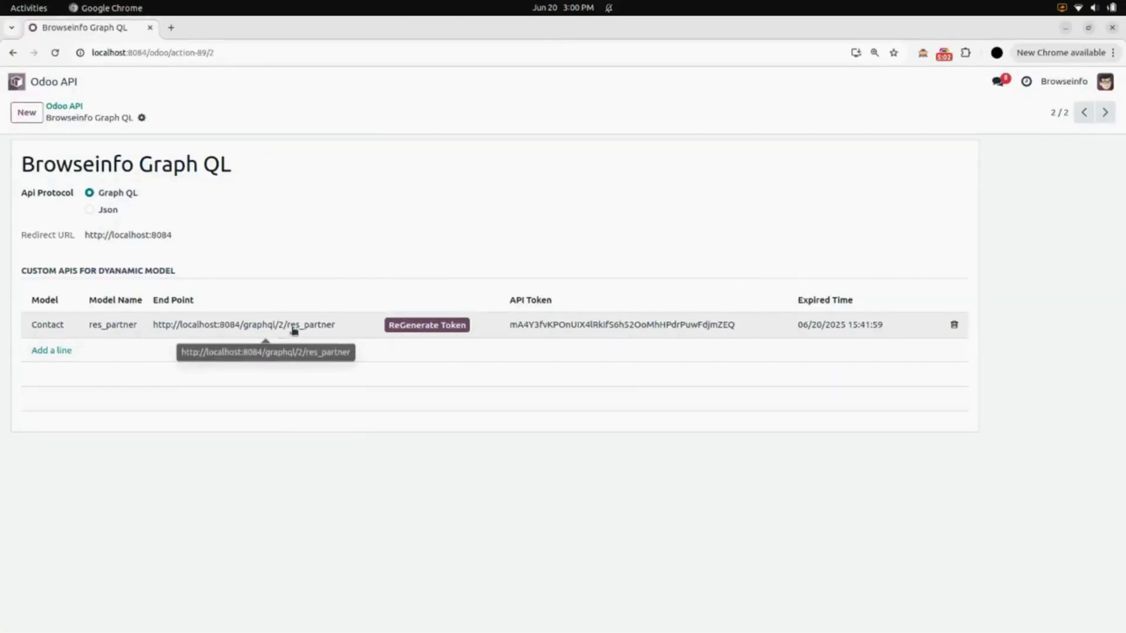
click(343, 613)
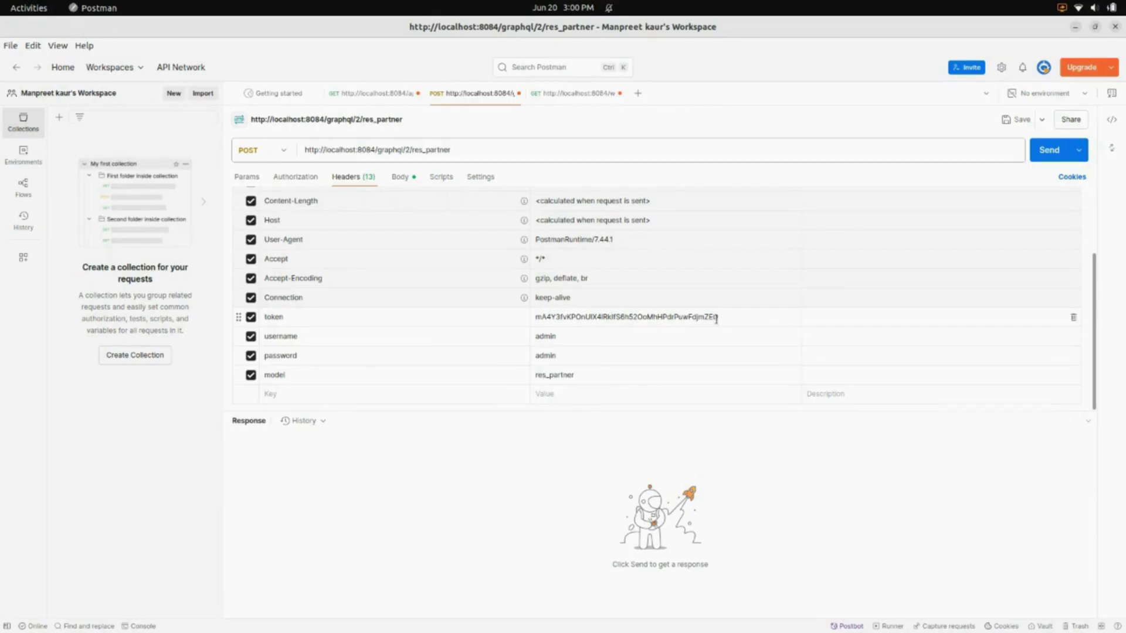
click(301, 612)
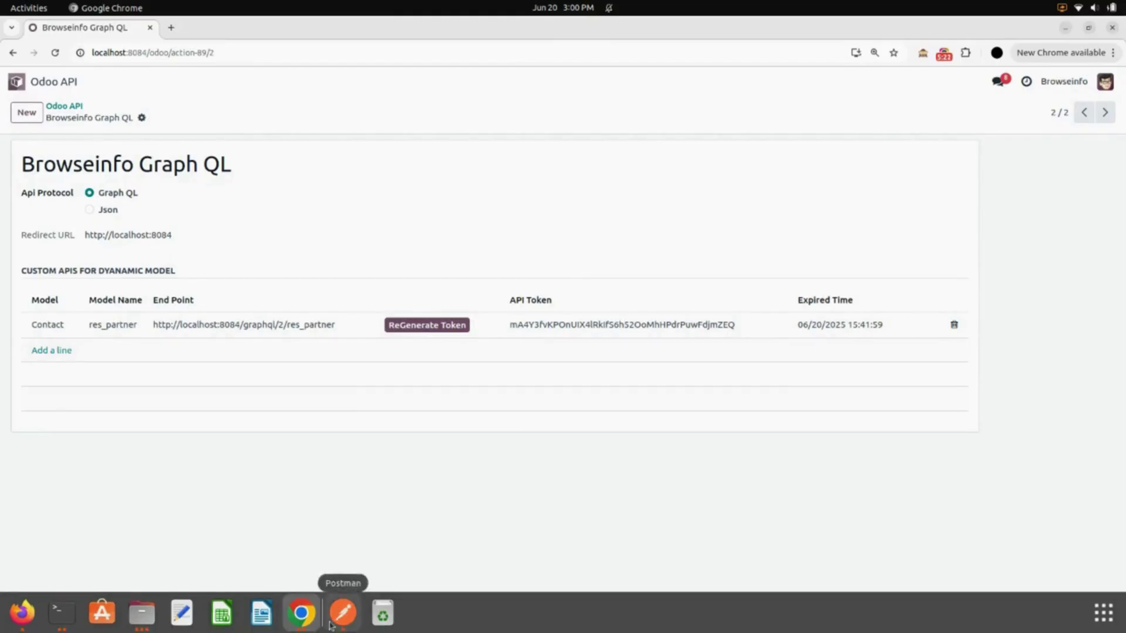
click(330, 626)
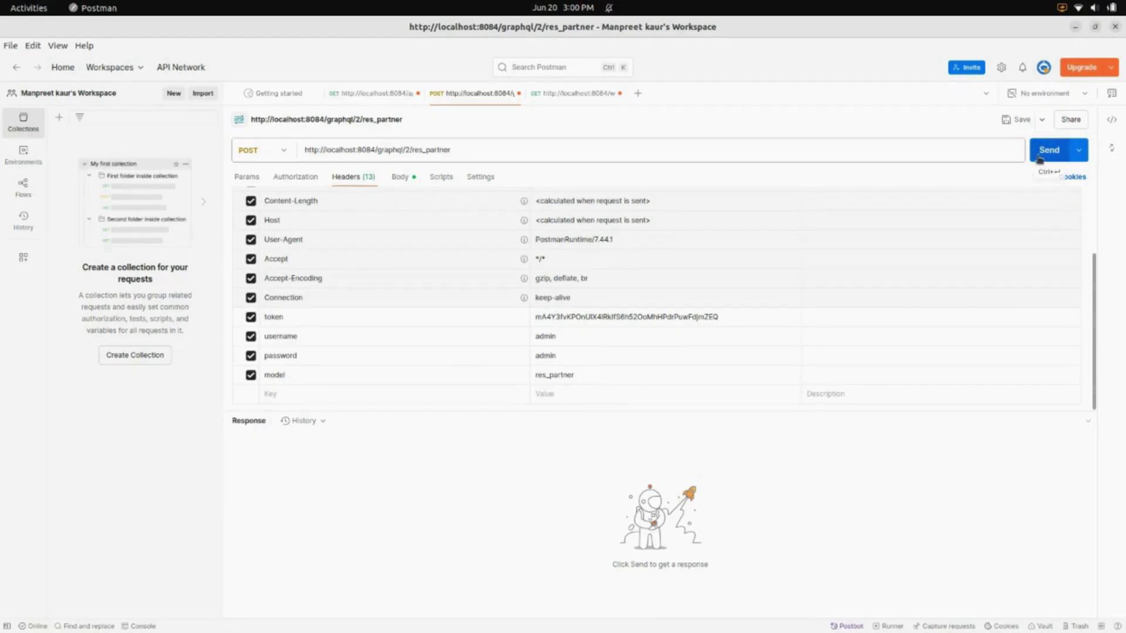
Send the GraphQL Contacts POST request and resize the pane to read the 200 OK response
click(1053, 151)
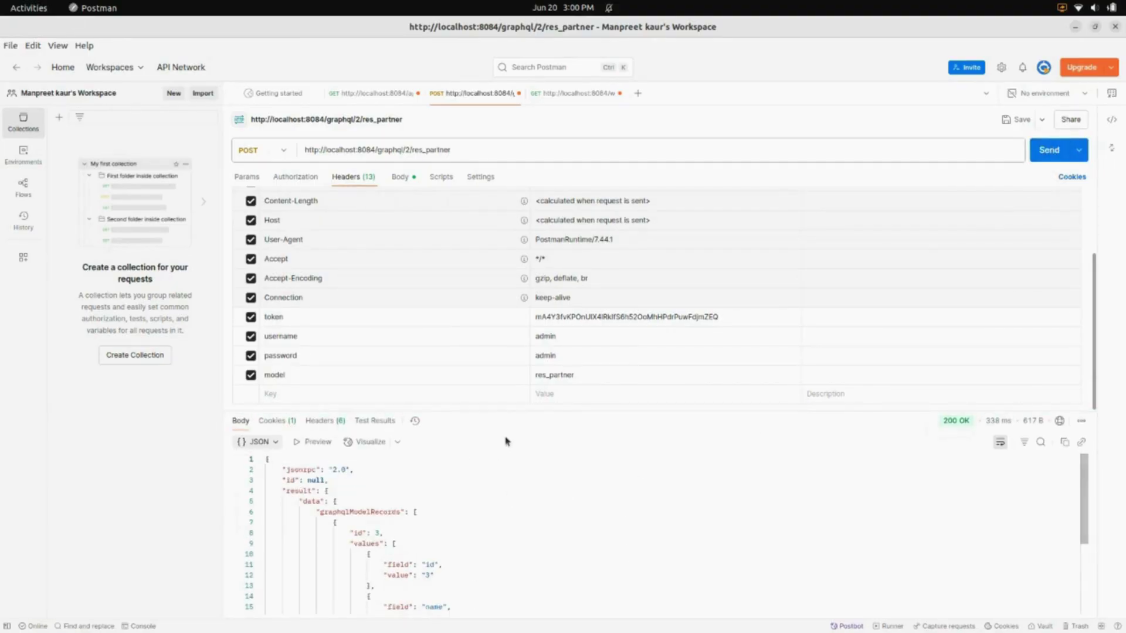
drag(509, 411, 509, 290)
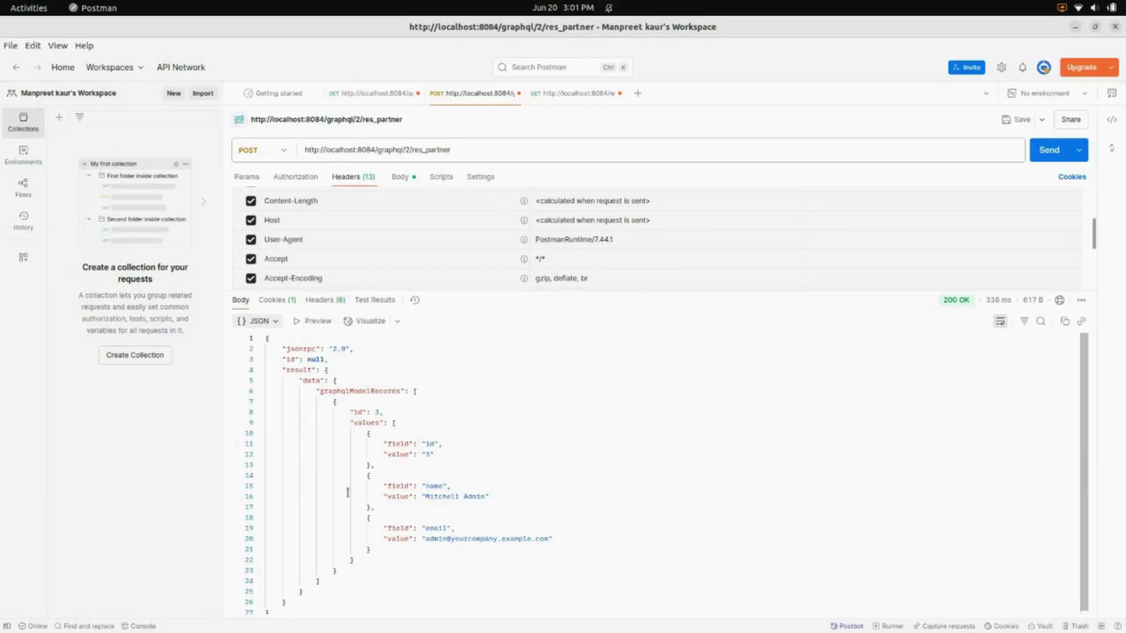
drag(485, 292, 490, 366)
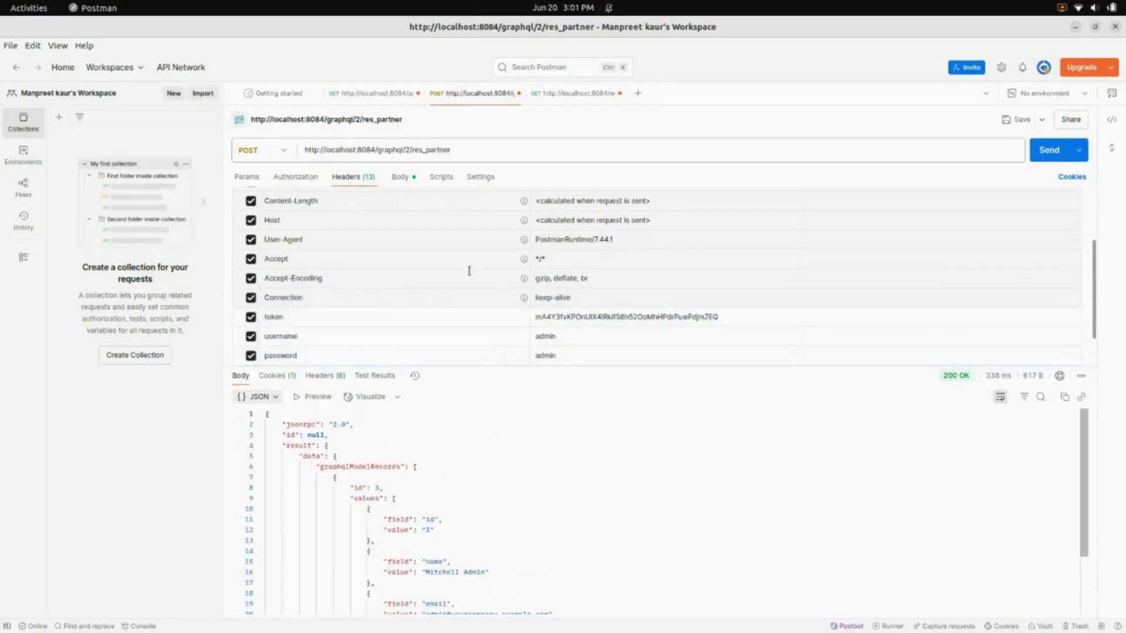
Review the res.partner GraphQL query body, add a comma after the limit value, then return to Odoo
click(400, 177)
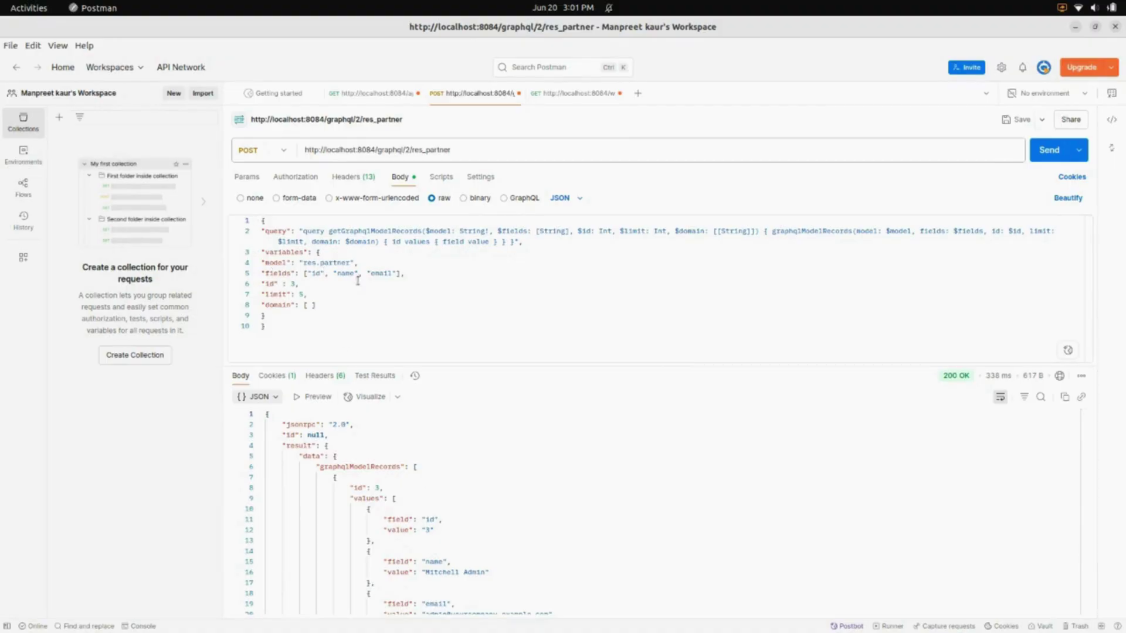
scroll(447, 538, down, 1)
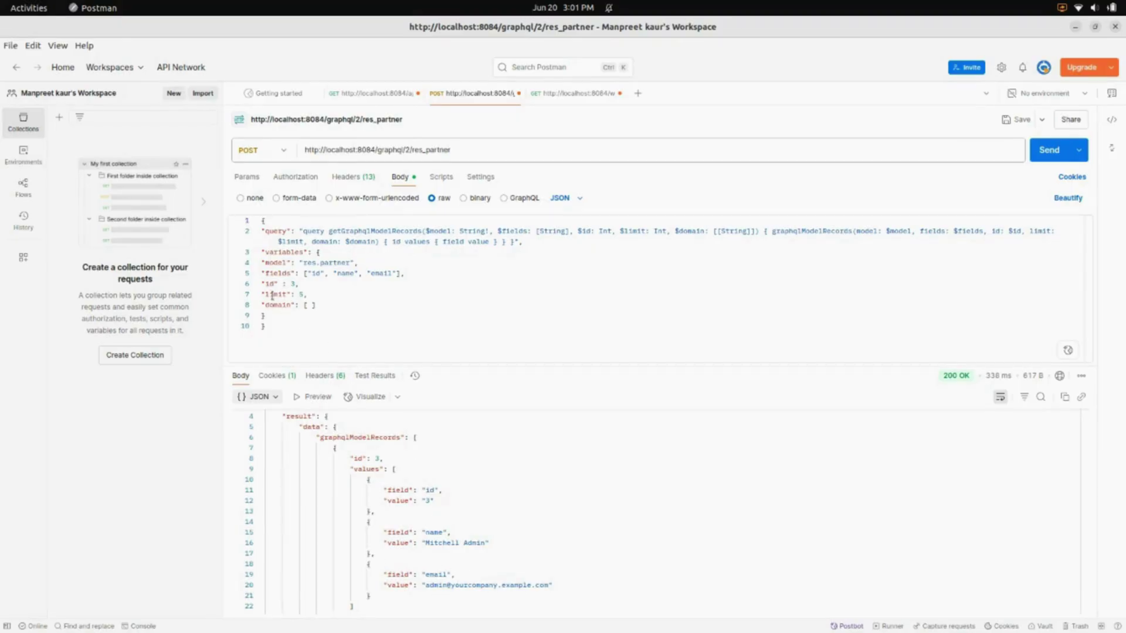
click(306, 295)
text(,)
scroll(416, 516, up, 1)
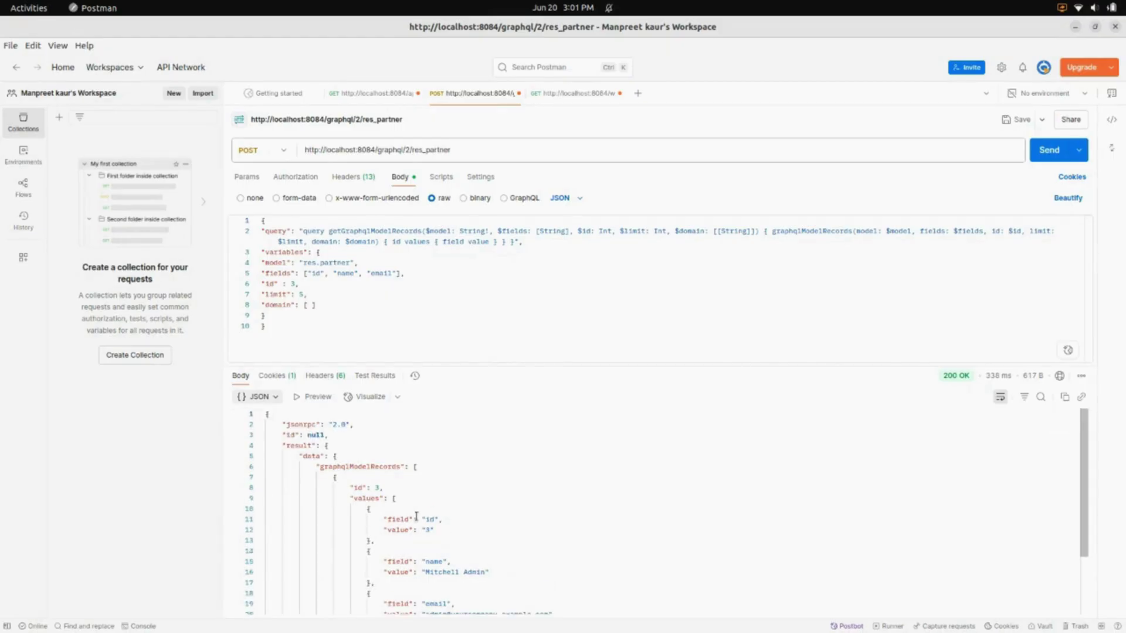
click(297, 621)
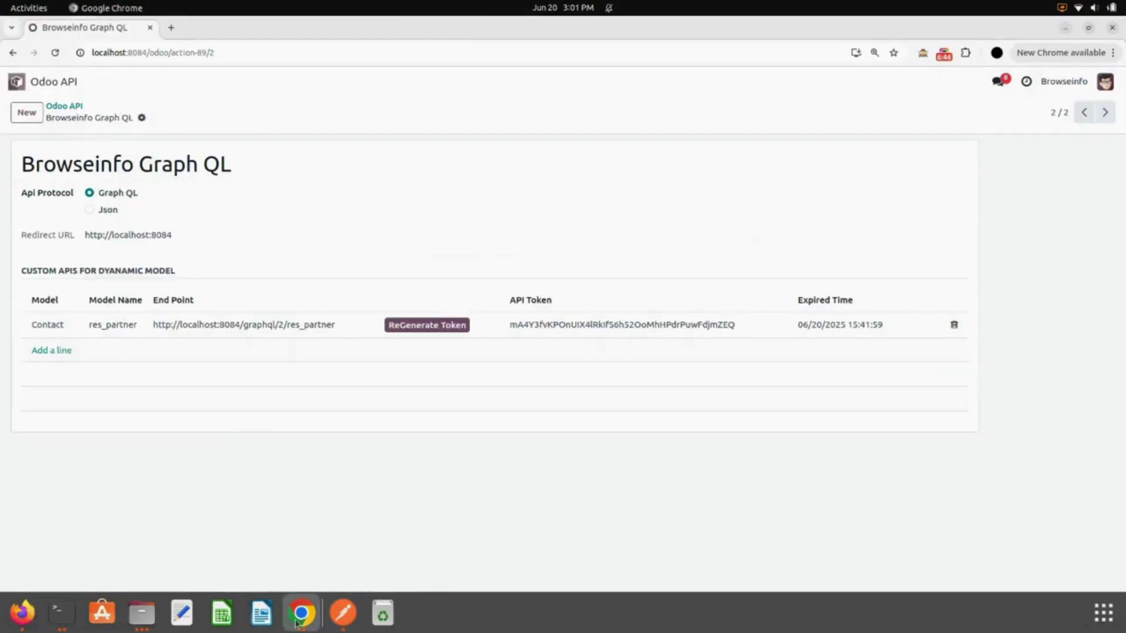